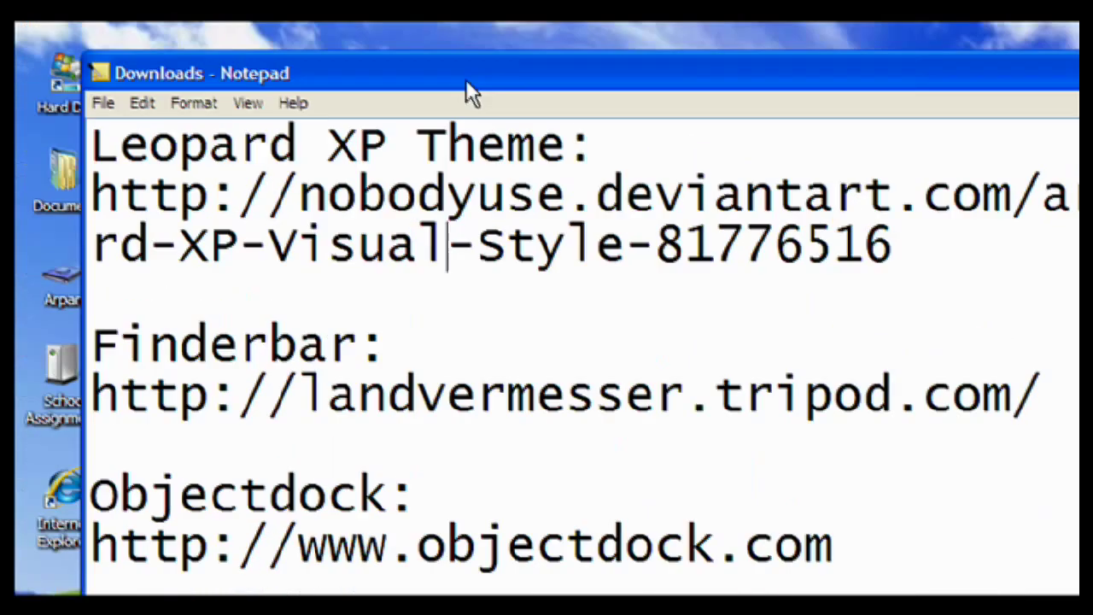
- Open the desktop's Display Properties and check the available styles for windows and buttons
{"action": "left_click_drag", "start_coordinate": [466, 81], "coordinate": [466, 207]}
{"action": "right_click", "coordinate": [495, 108]}
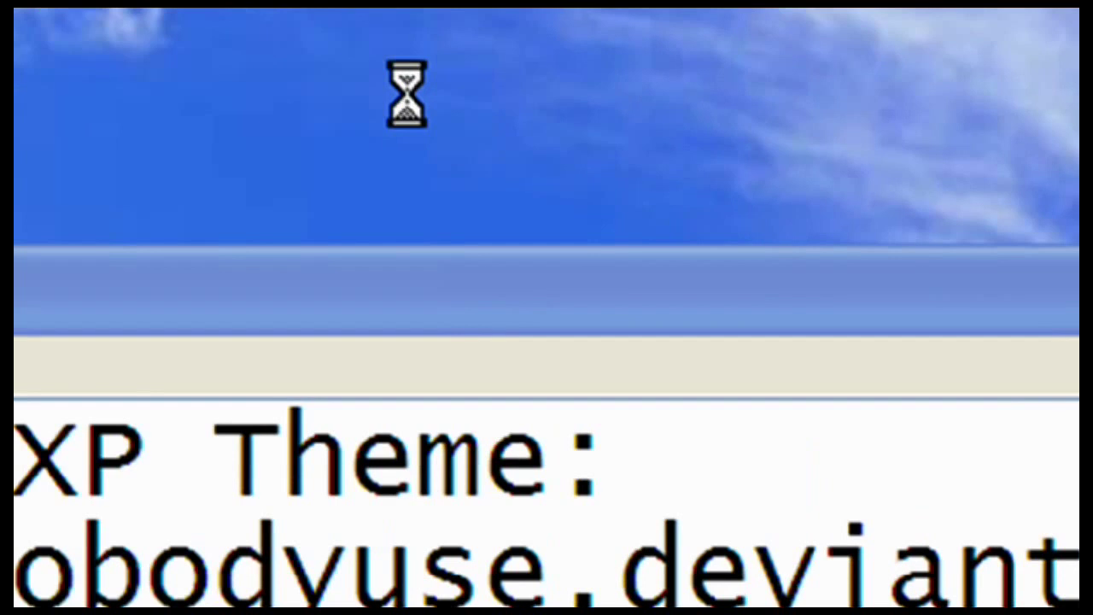
{"action": "right_click", "coordinate": [408, 94]}
{"action": "left_click", "coordinate": [555, 596]}
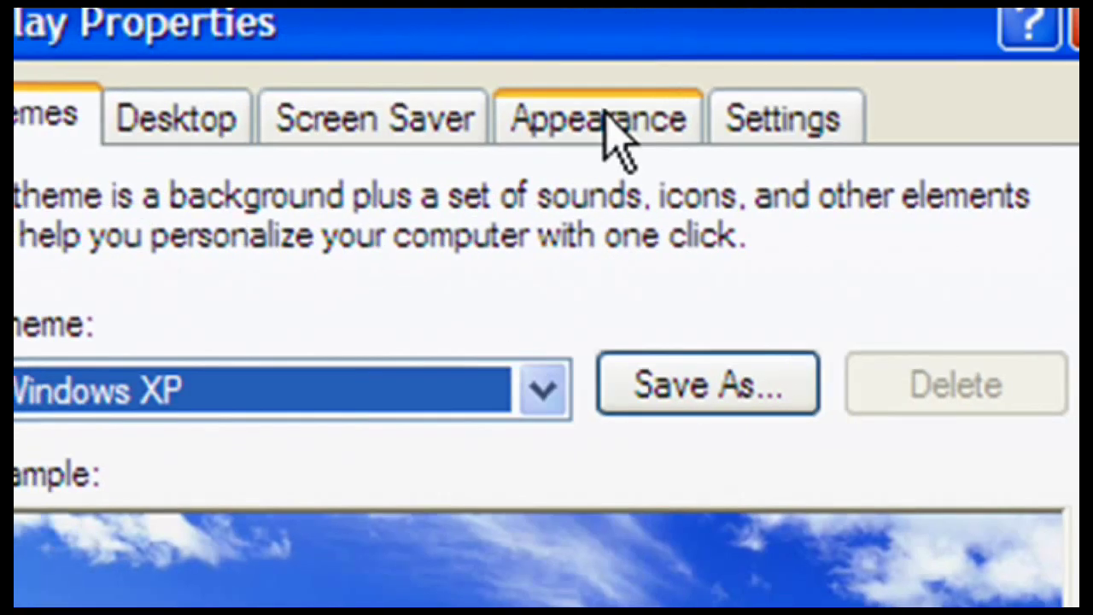
{"action": "left_click", "coordinate": [470, 118]}
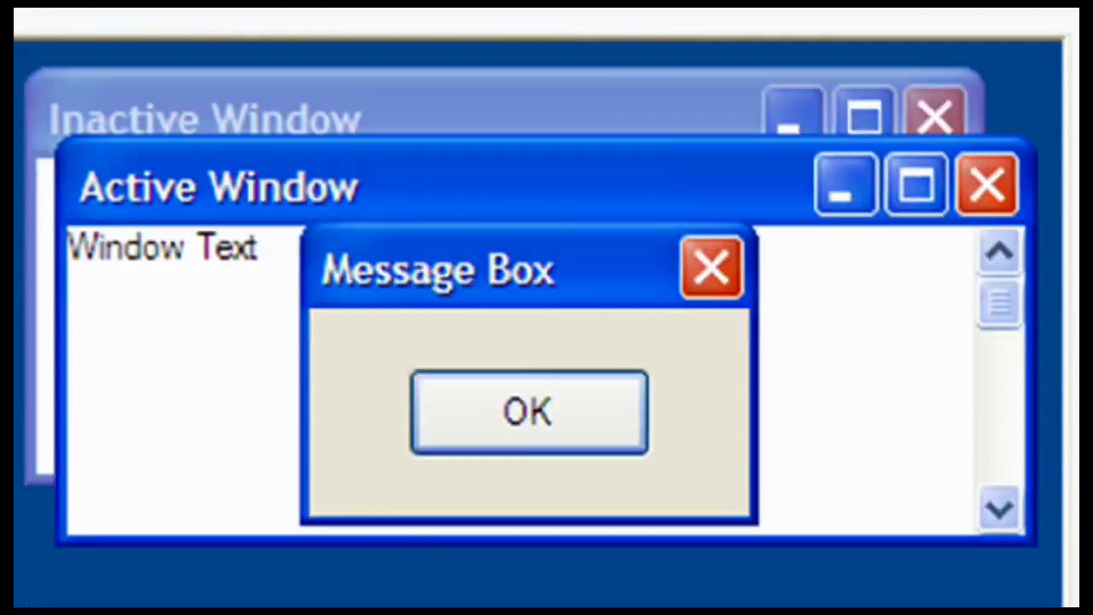
{"action": "left_click", "coordinate": [434, 528]}
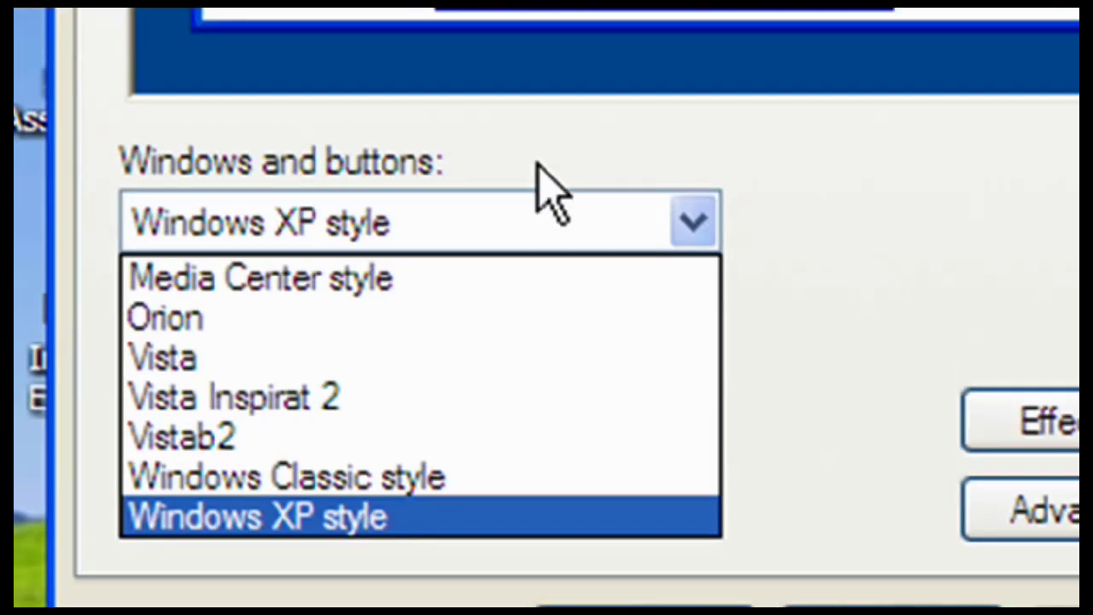
{"action": "left_click", "coordinate": [407, 474]}
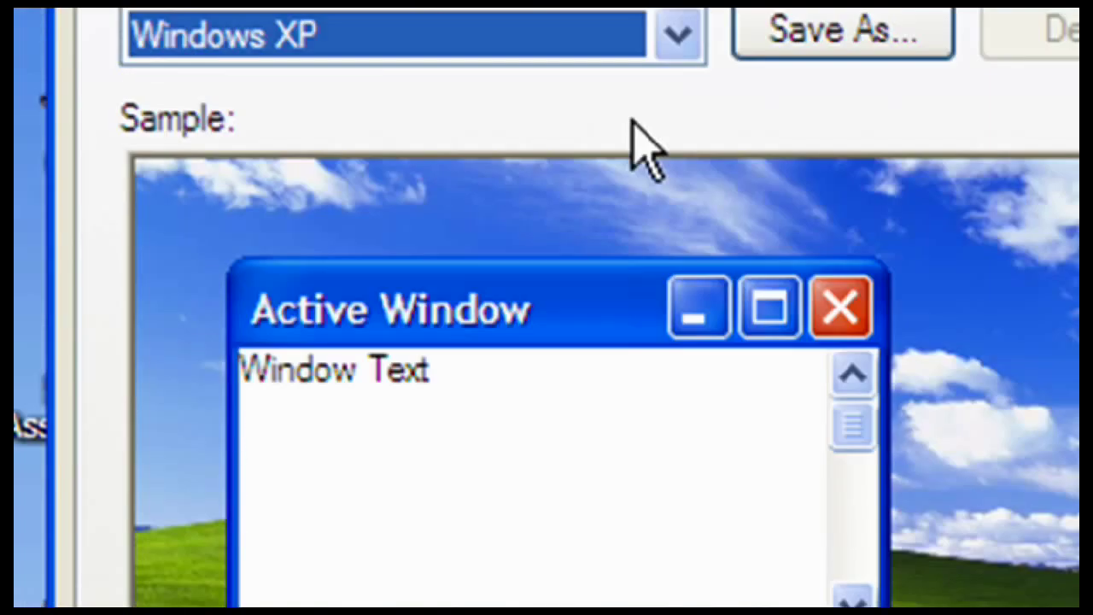
- Choose and apply "final macintosh theme" as the Windows theme
{"action": "left_click", "coordinate": [632, 43]}
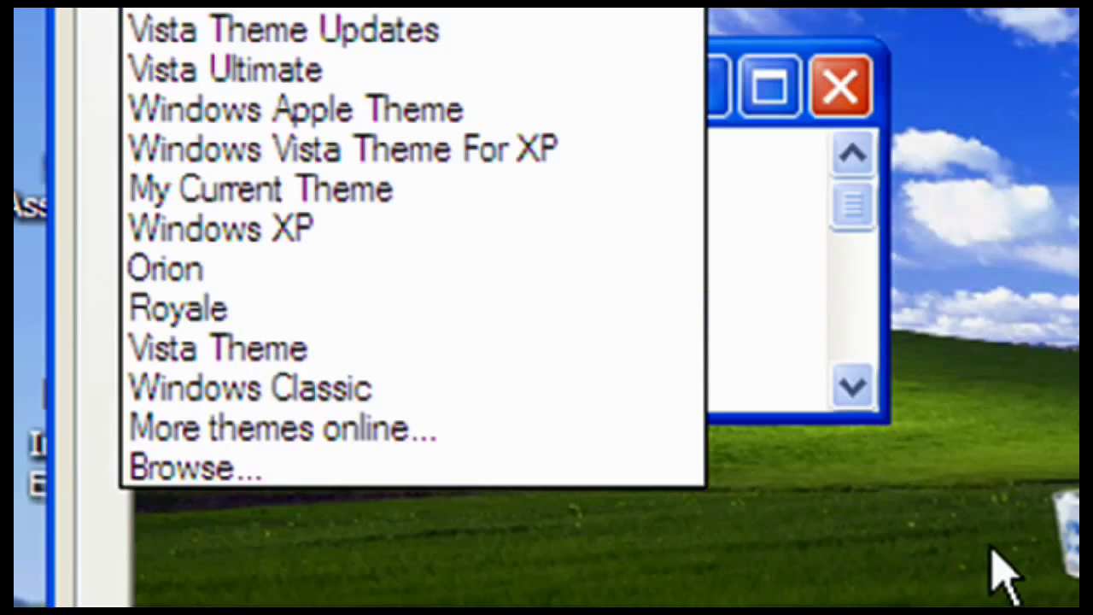
{"action": "left_click", "coordinate": [991, 548]}
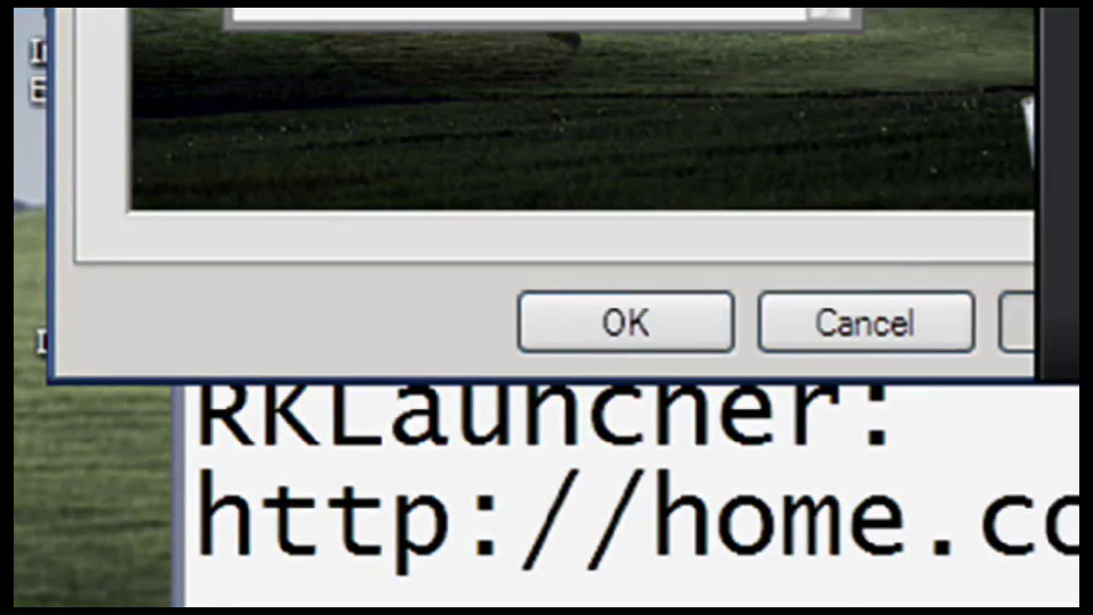
{"action": "left_click", "coordinate": [644, 318]}
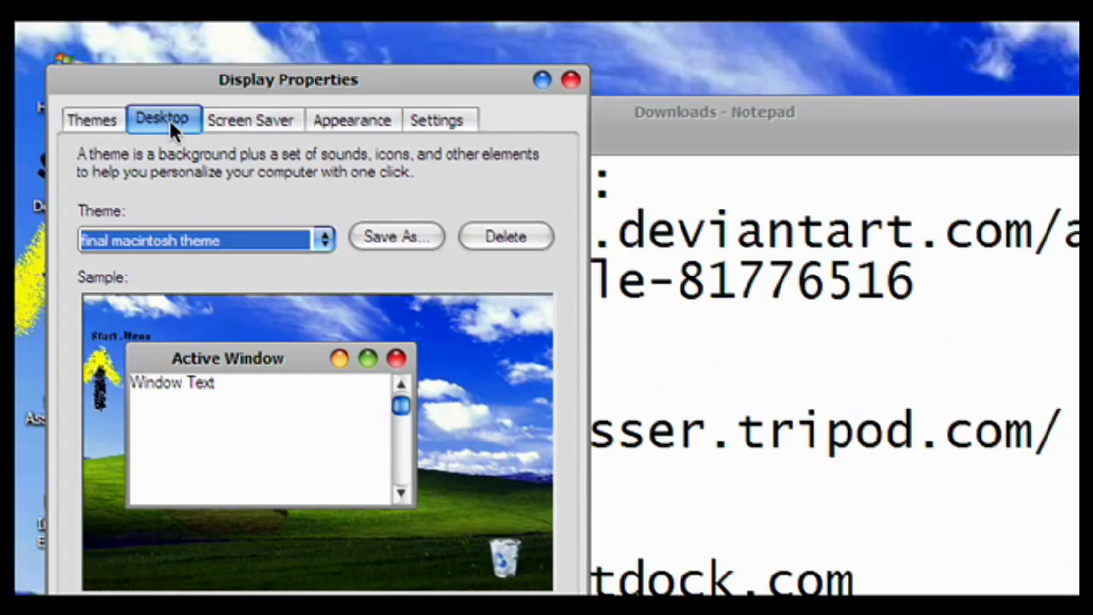
- Set the mac-wallpaper image from My Pictures as the desktop background and close the display properties
{"action": "left_click", "coordinate": [169, 119]}
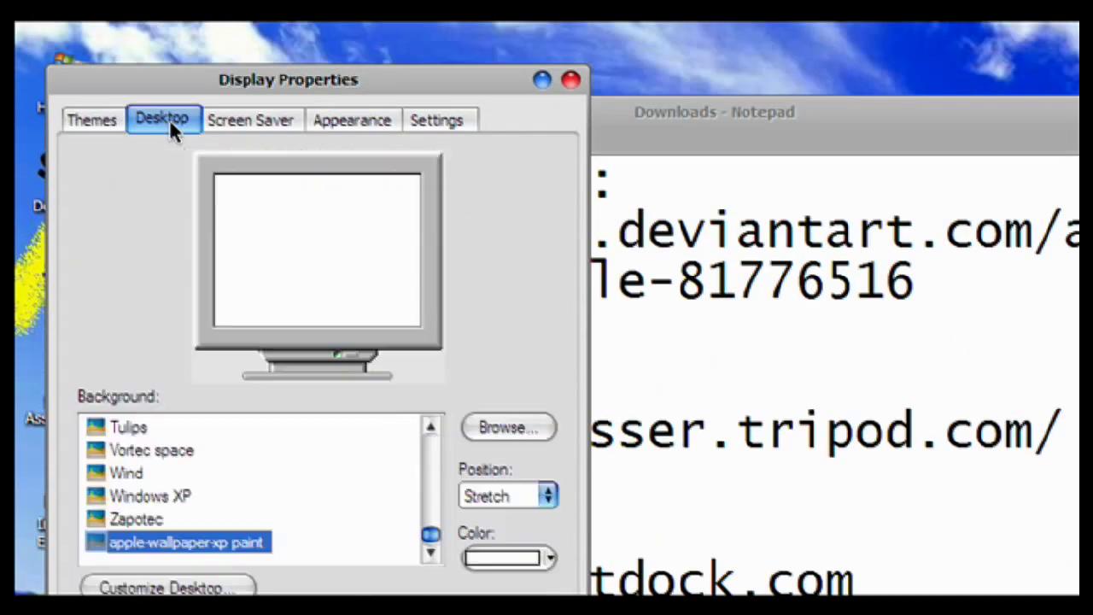
{"action": "left_click", "coordinate": [476, 436]}
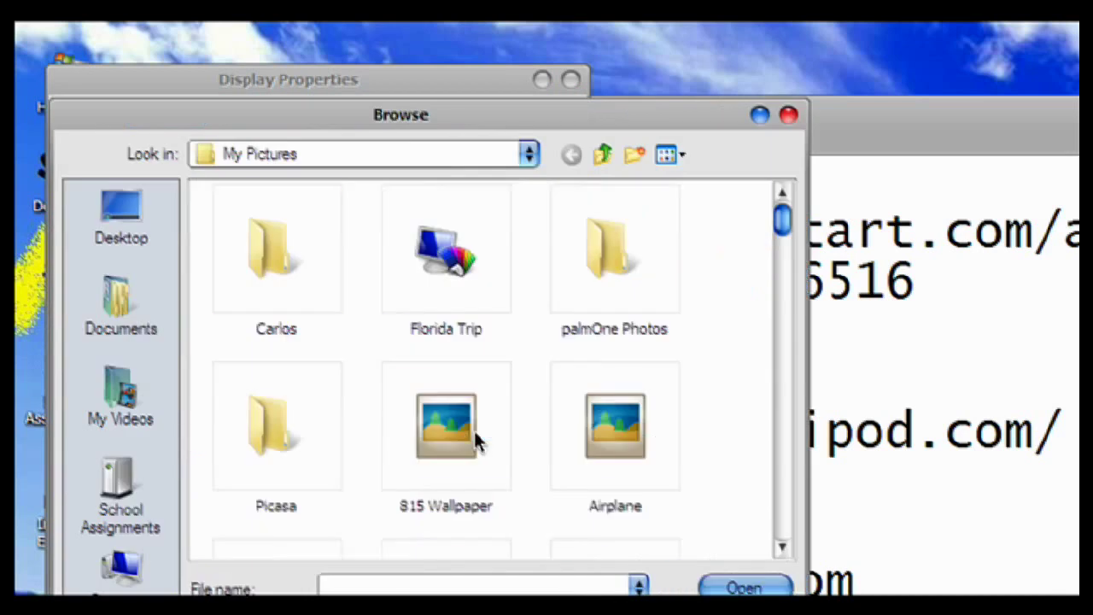
{"action": "left_click_drag", "start_coordinate": [784, 232], "coordinate": [745, 385]}
{"action": "left_click", "coordinate": [431, 340]}
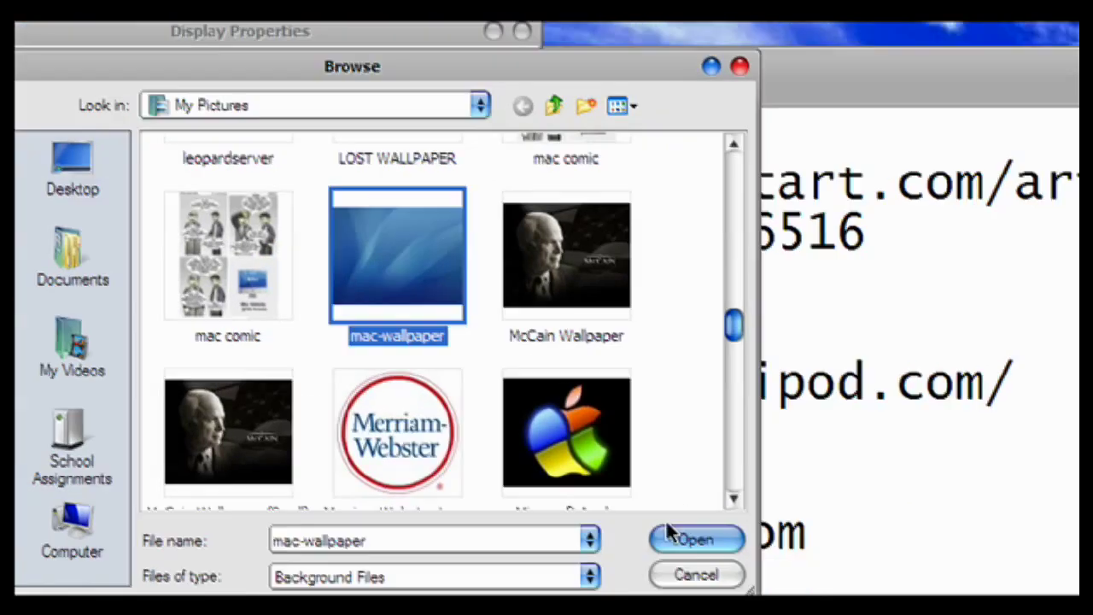
{"action": "left_click", "coordinate": [734, 588]}
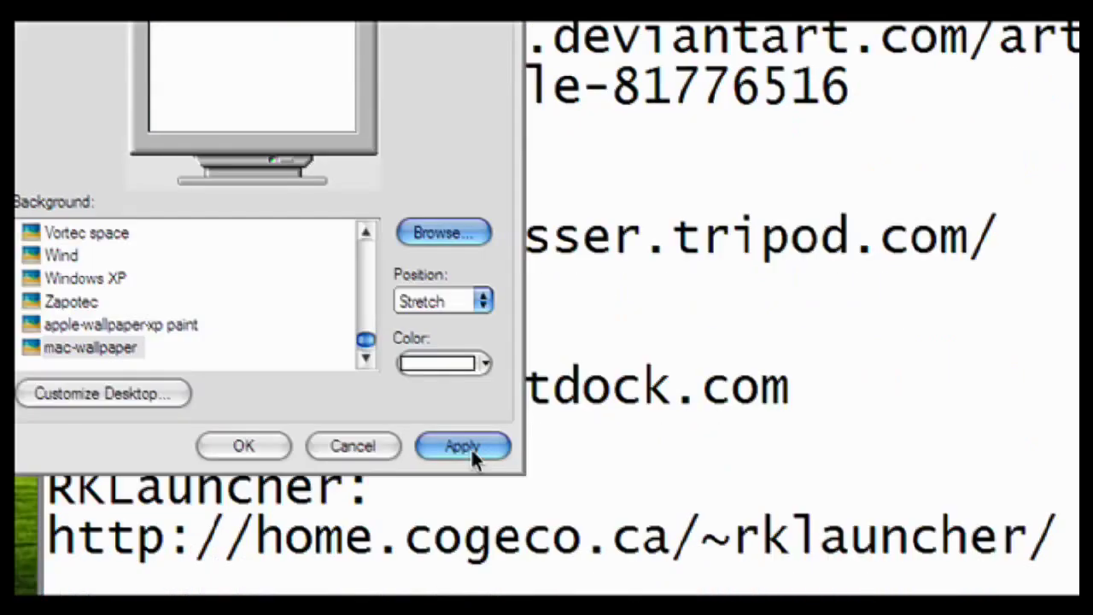
{"action": "left_click", "coordinate": [468, 445]}
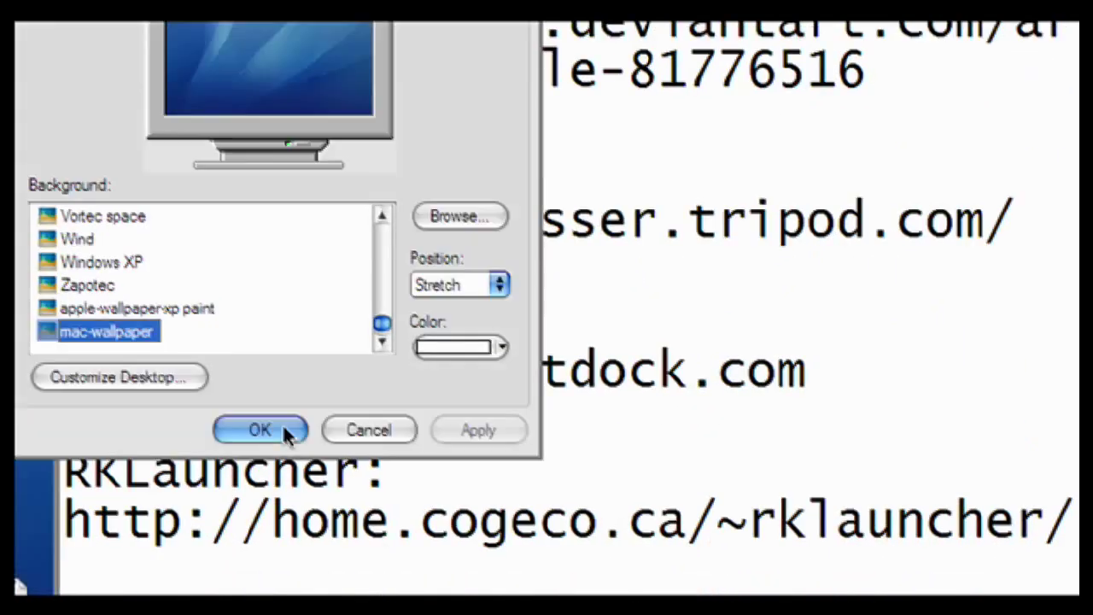
{"action": "left_click", "coordinate": [284, 429]}
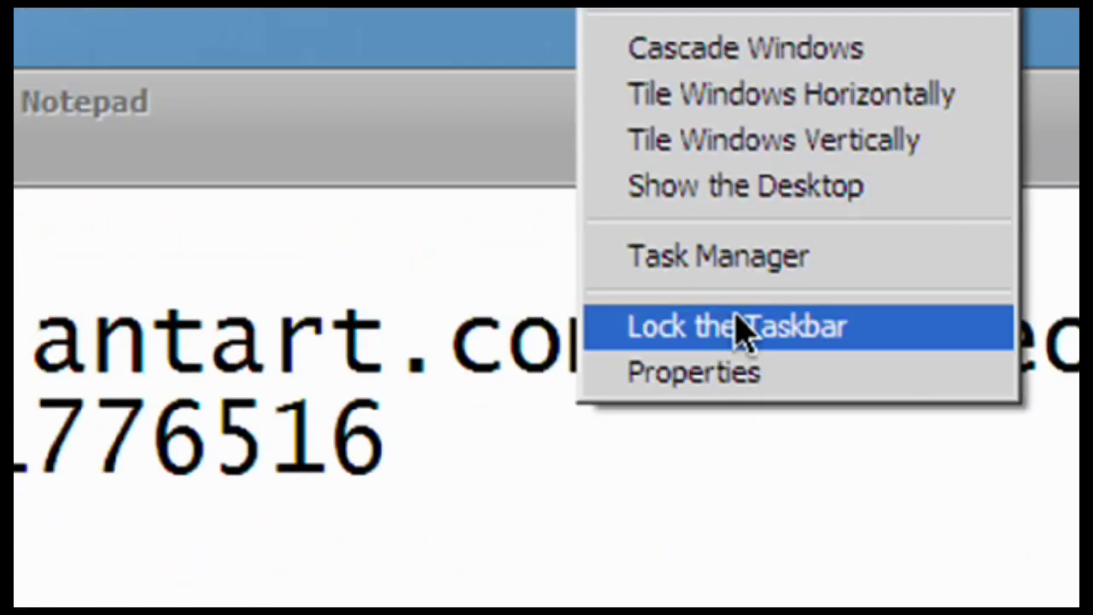
- Lock the taskbar
{"action": "left_click", "coordinate": [746, 335]}
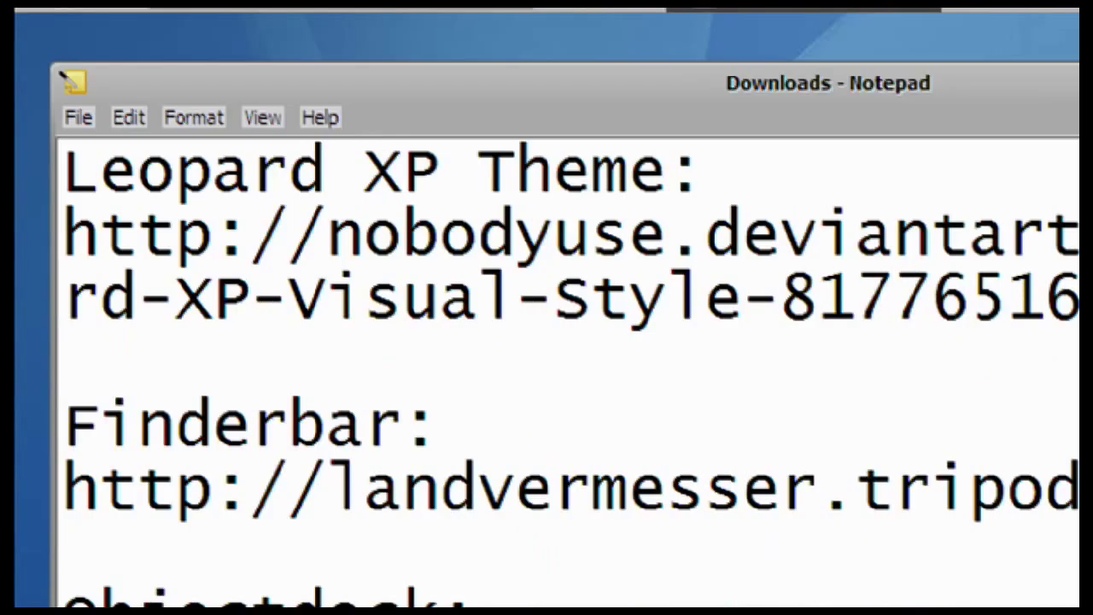
- Launch Finderbar_Engine from the Landvermesser Finderbar program group
{"action": "left_click", "coordinate": [83, 6]}
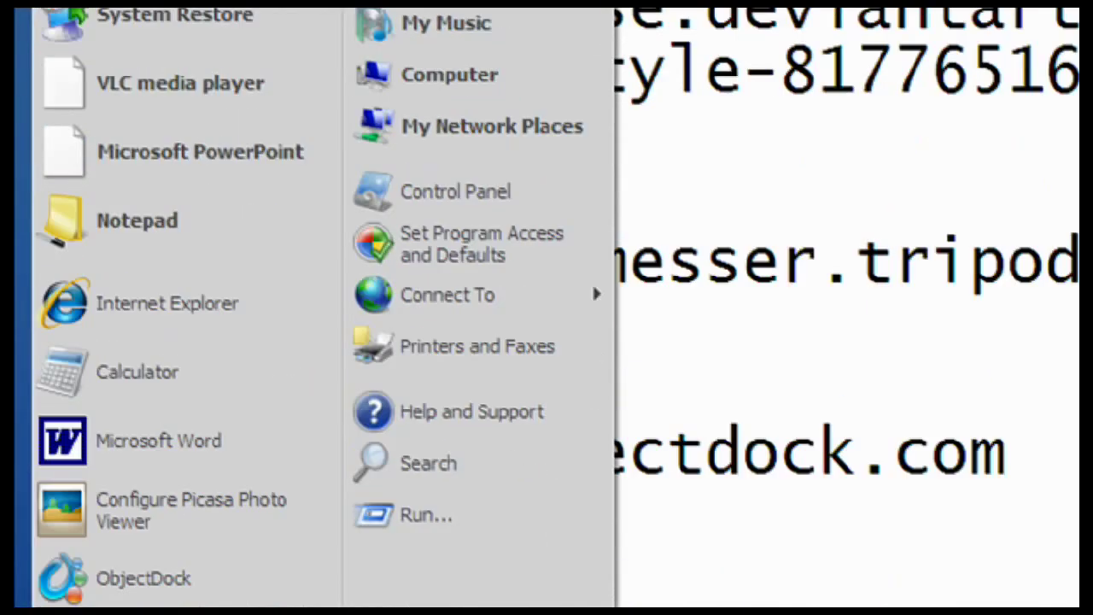
{"action": "left_click", "coordinate": [155, 492]}
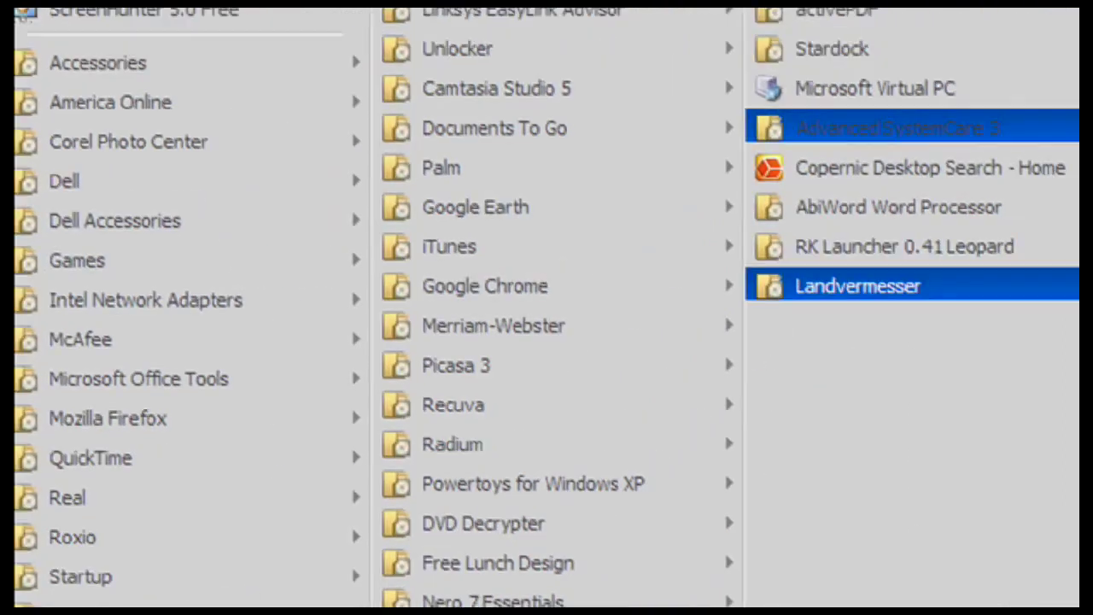
{"action": "mouse_move", "coordinate": [990, 242]}
{"action": "mouse_move", "coordinate": [1014, 333]}
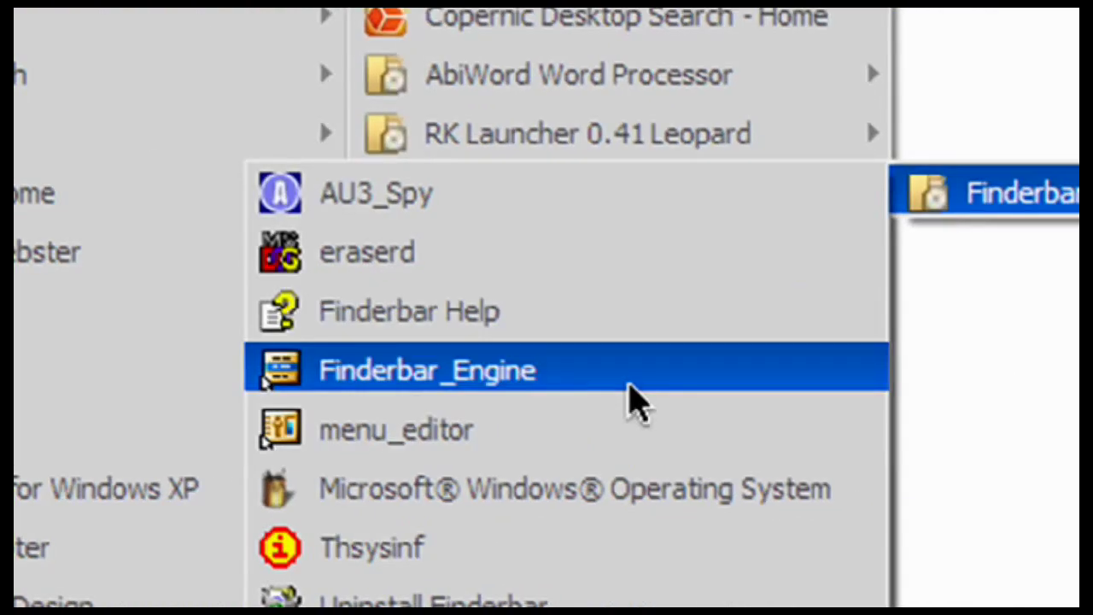
{"action": "left_click_drag", "start_coordinate": [636, 402], "coordinate": [627, 373]}
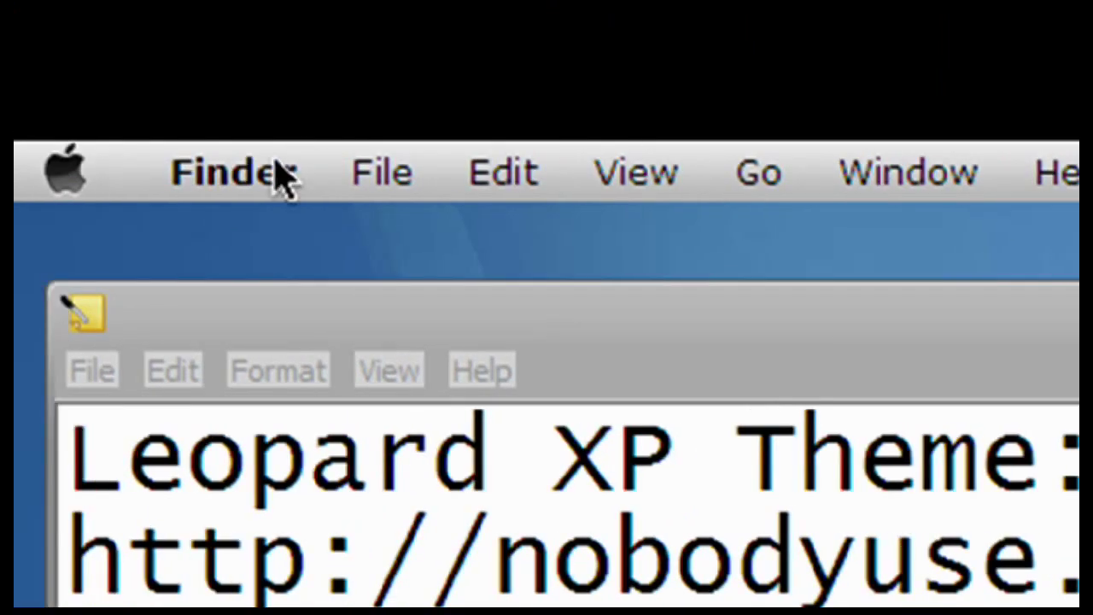
- Examine the commands Finderbar offers under Finder, File, Edit and View, with Notepad as the active program
{"action": "left_click", "coordinate": [221, 175]}
{"action": "left_click", "coordinate": [353, 158]}
{"action": "left_click", "coordinate": [803, 367]}
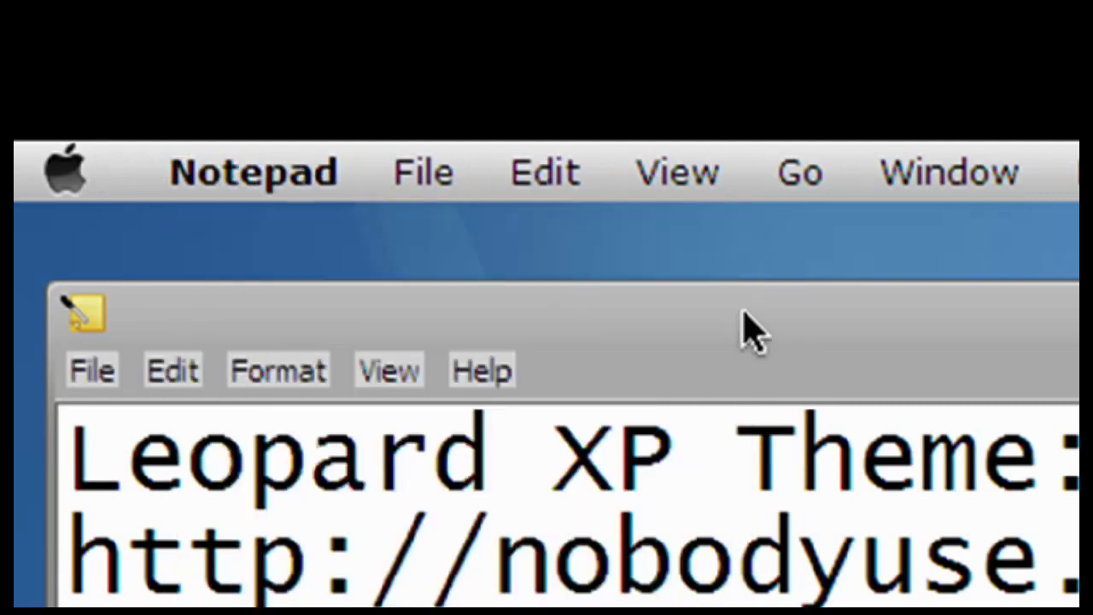
{"action": "left_click", "coordinate": [410, 177]}
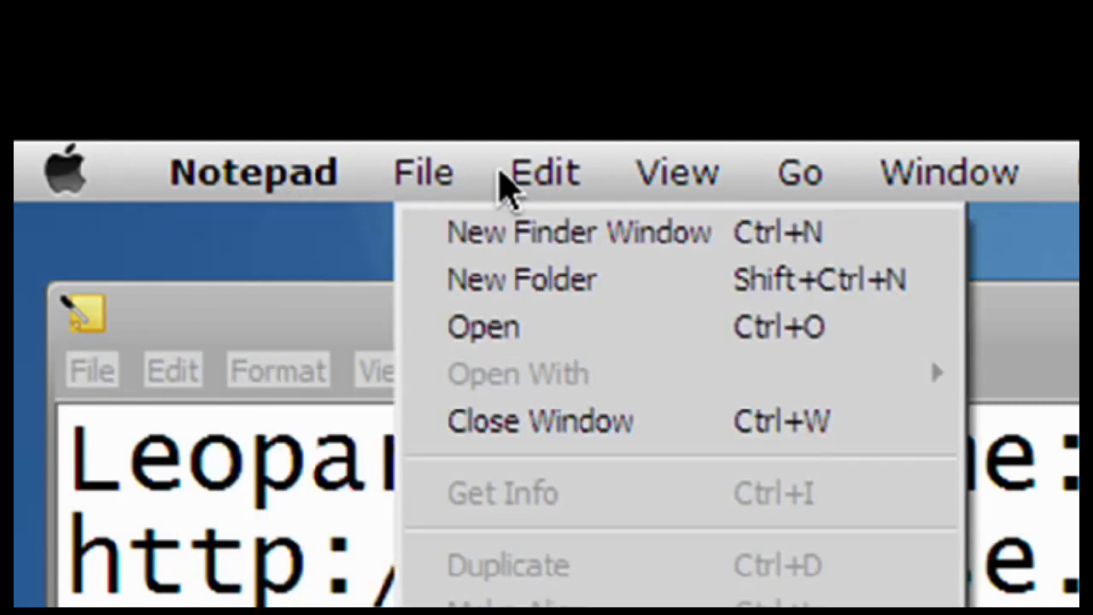
{"action": "mouse_move", "coordinate": [517, 181]}
{"action": "mouse_move", "coordinate": [676, 181]}
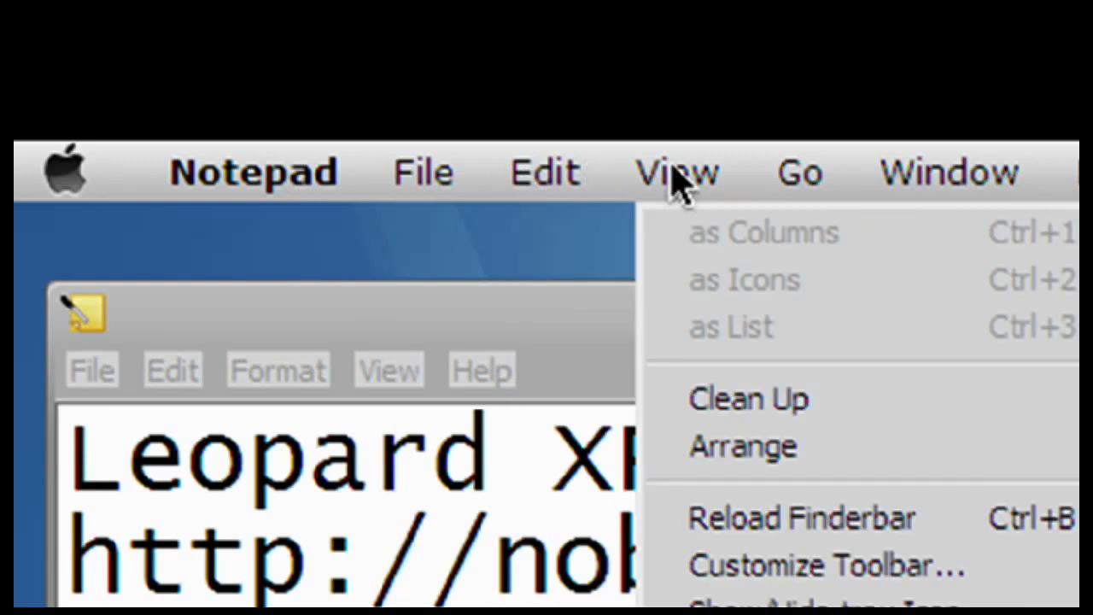
{"action": "left_click", "coordinate": [741, 164]}
{"action": "left_click", "coordinate": [735, 288]}
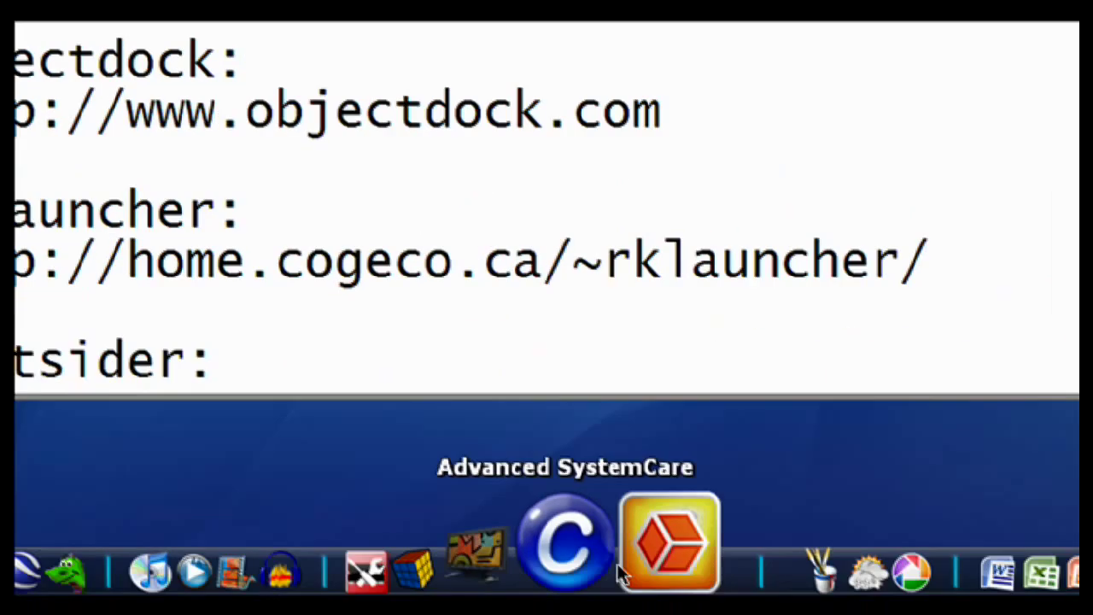
- Reposition ObjectDock along the top edge of the screen, beneath the Finderbar
{"action": "right_click", "coordinate": [619, 555]}
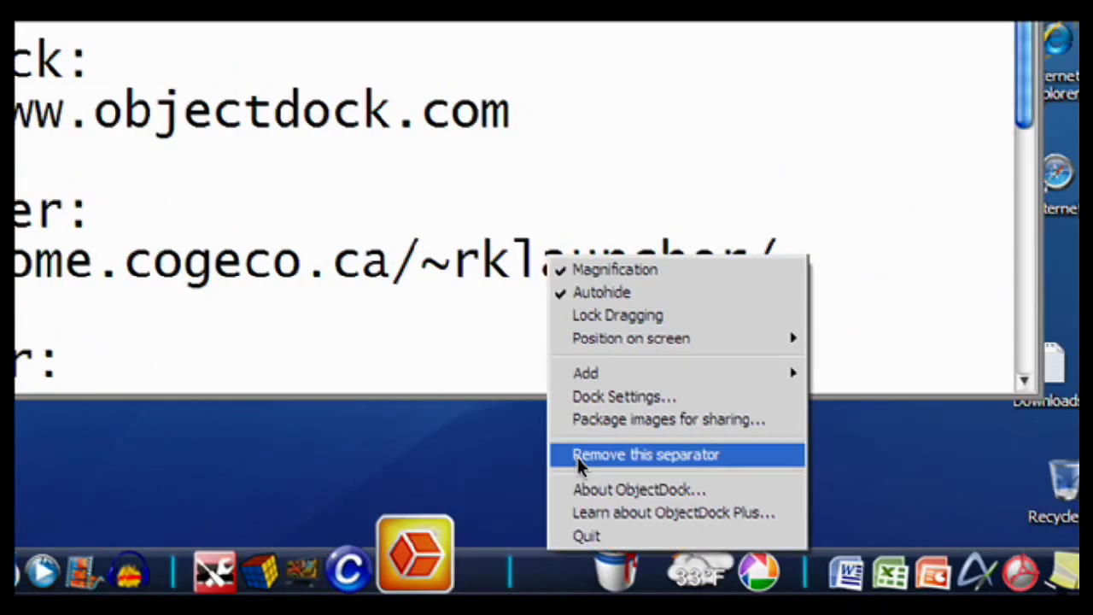
{"action": "mouse_move", "coordinate": [594, 346]}
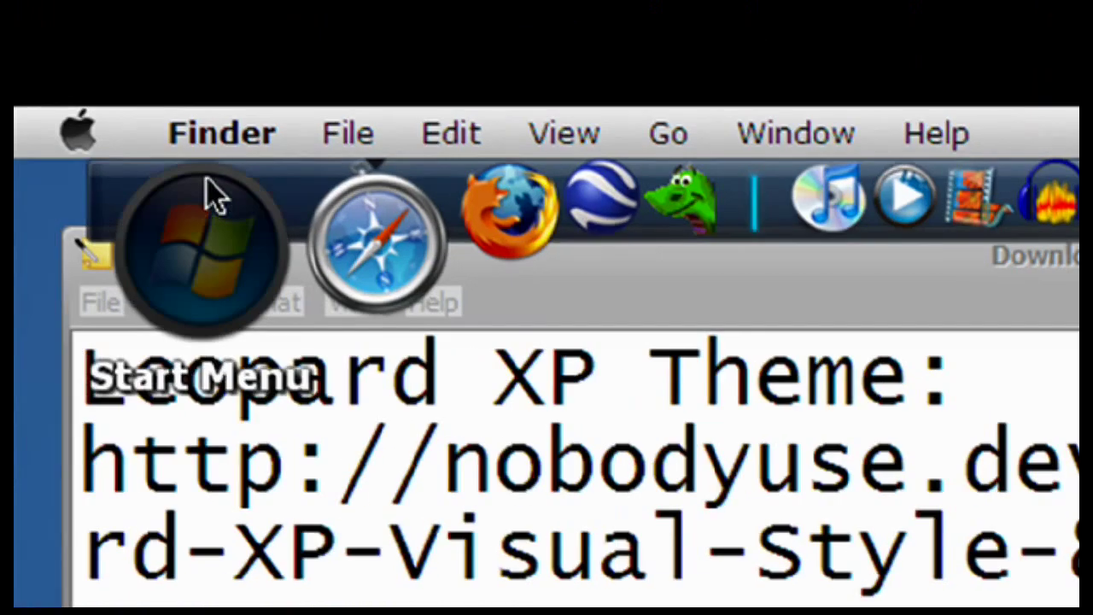
- Try out the dock's Start Menu and Finderbar's Applications command
{"action": "left_click", "coordinate": [214, 195]}
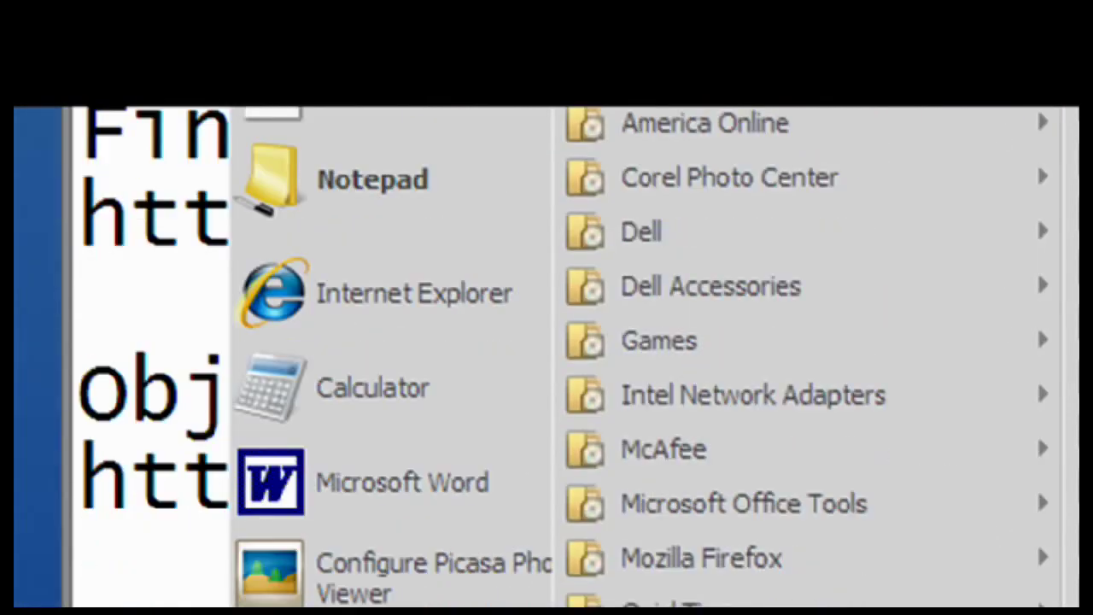
{"action": "left_click", "coordinate": [78, 605]}
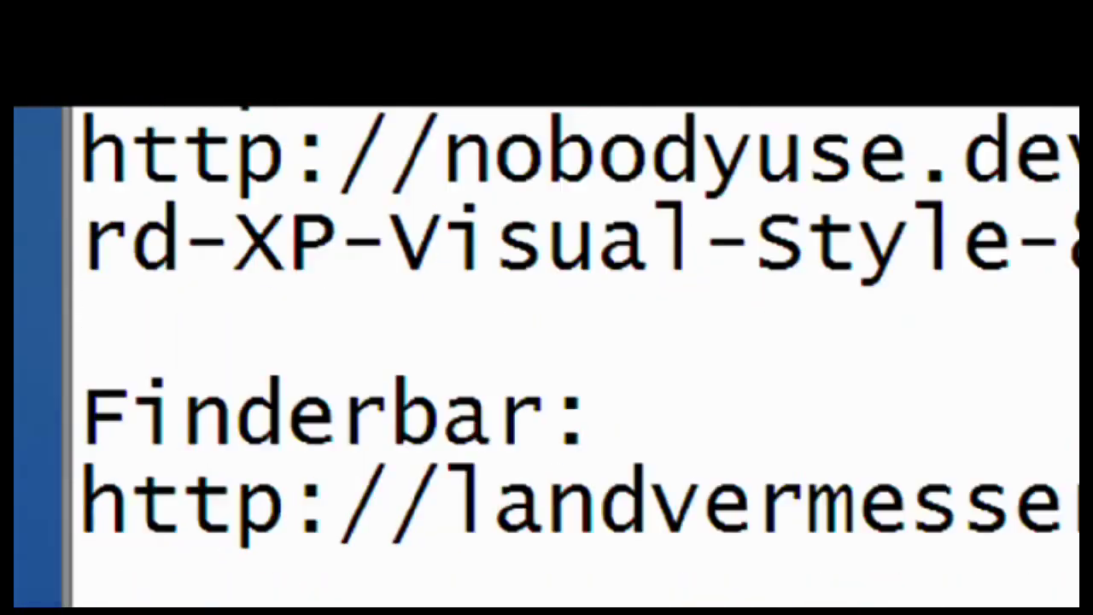
{"action": "left_click", "coordinate": [705, 134]}
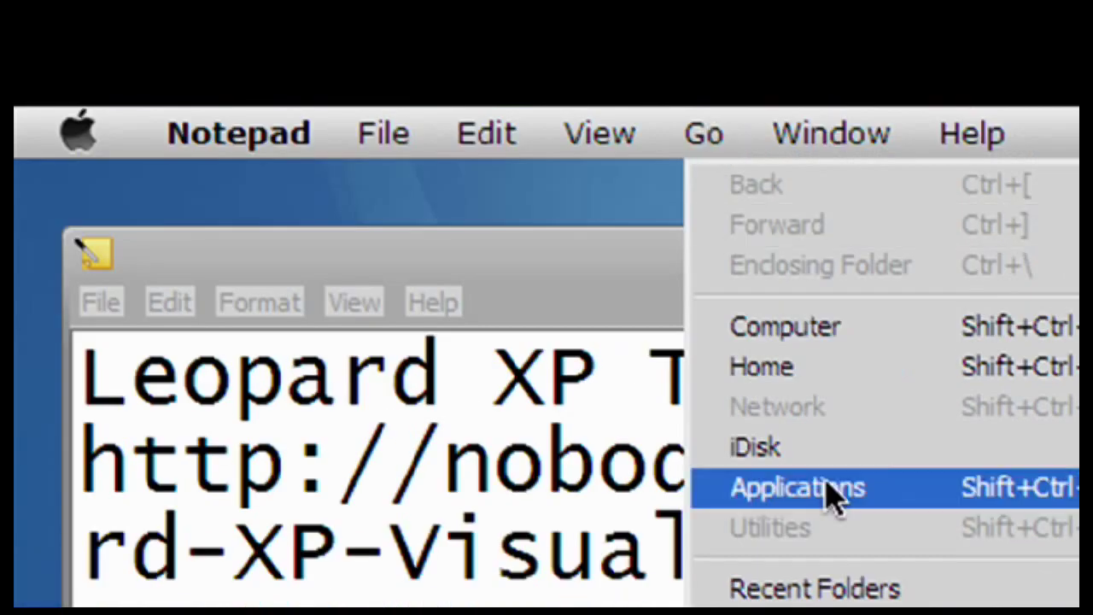
{"action": "left_click", "coordinate": [826, 487]}
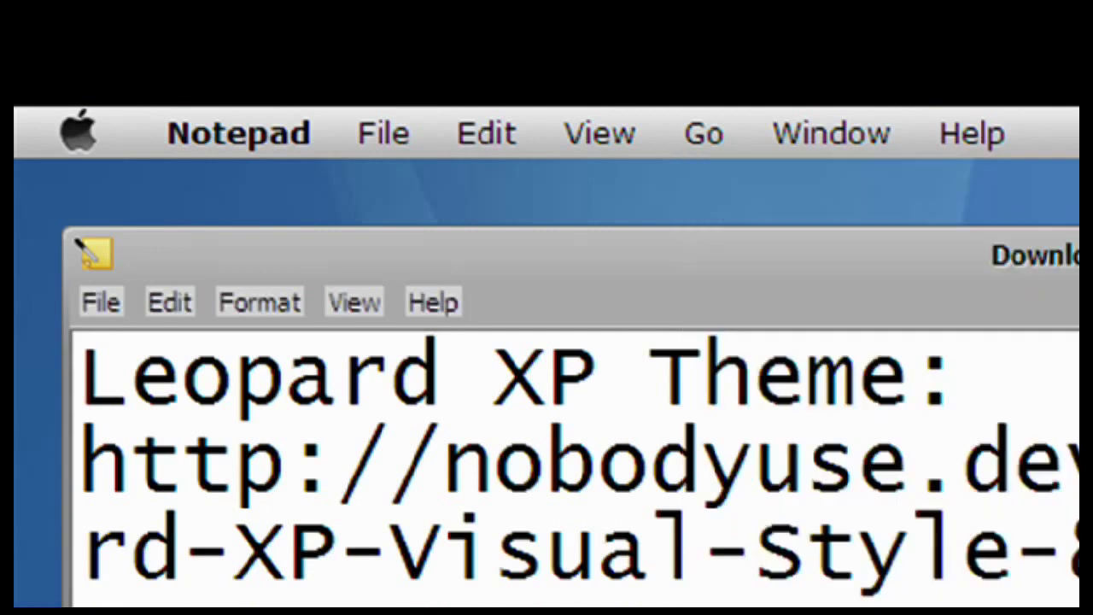
- Review the download links in the Downloads note, down to the iTunes link
{"action": "scroll", "coordinate": [572, 392], "scroll_direction": "down", "scroll_amount": 1}
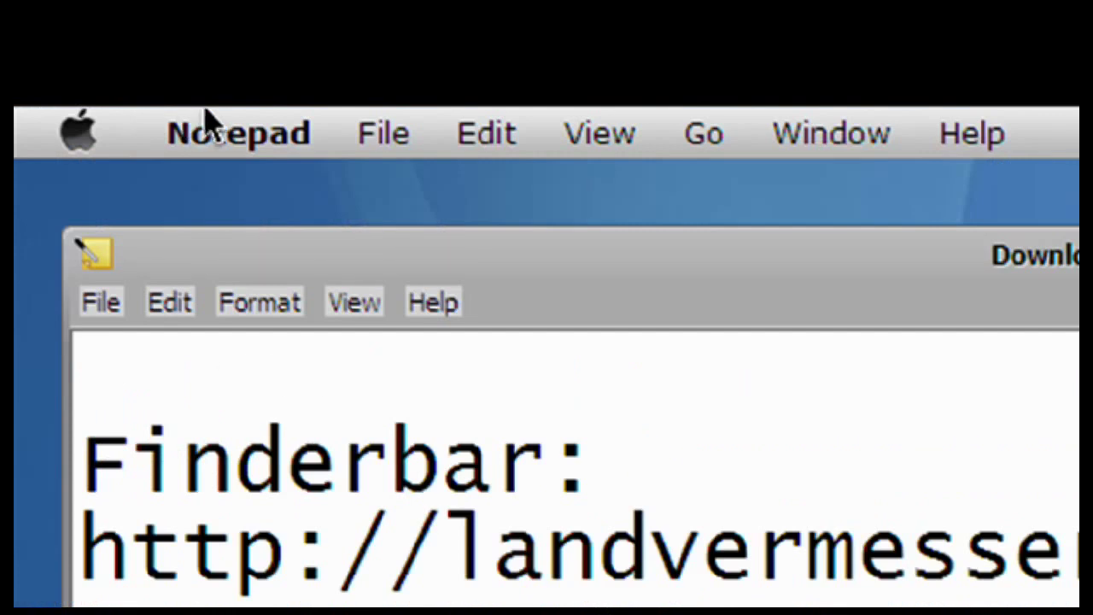
{"action": "mouse_move", "coordinate": [592, 115]}
{"action": "left_click", "coordinate": [231, 215]}
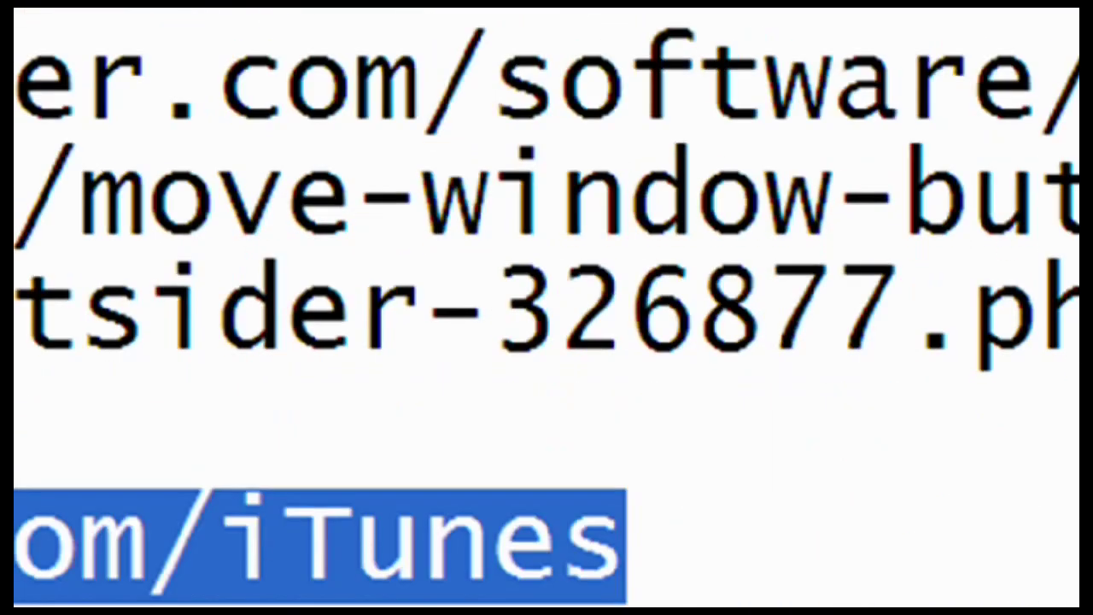
{"action": "left_click", "coordinate": [624, 542]}
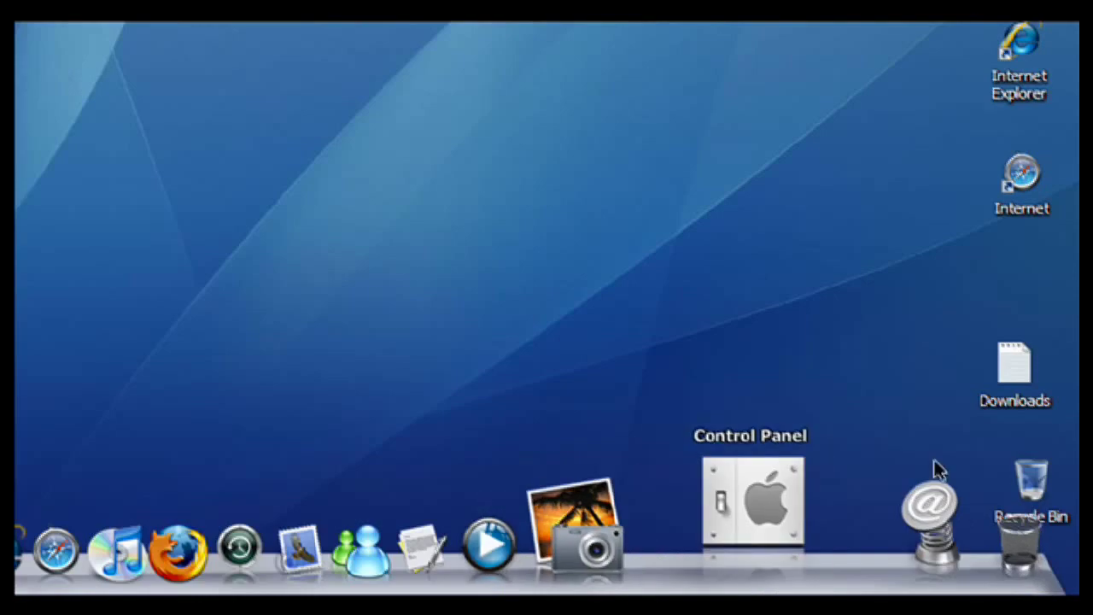
- Open the Downloads note and examine the dock's Start Menu, the weather docklet's commands and the dock options for adding items
{"action": "double_click", "coordinate": [1021, 397]}
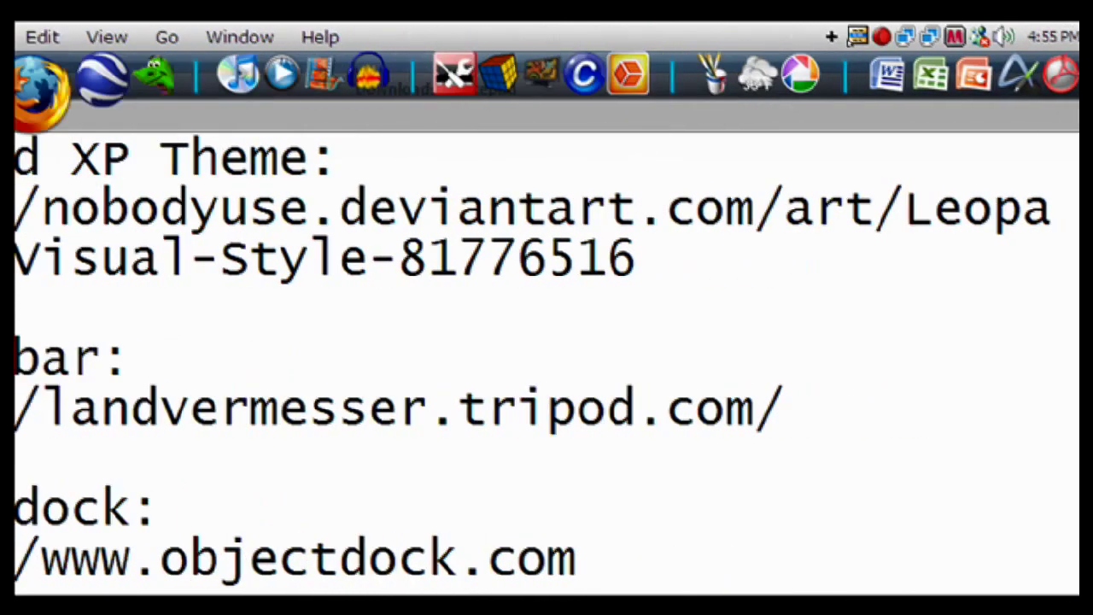
{"action": "left_click", "coordinate": [124, 79]}
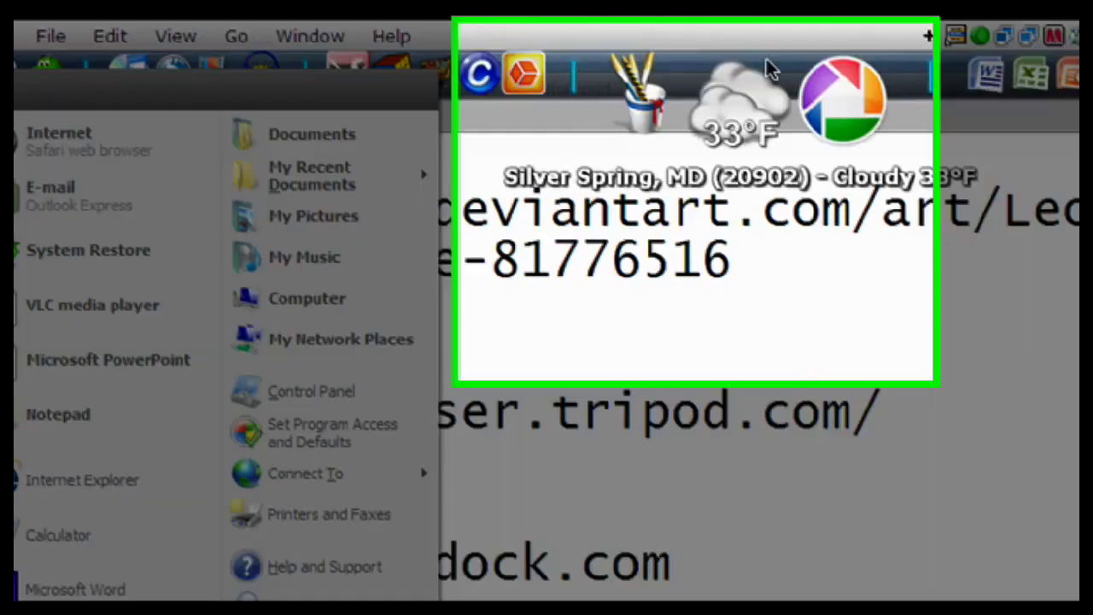
{"action": "right_click", "coordinate": [1000, 67]}
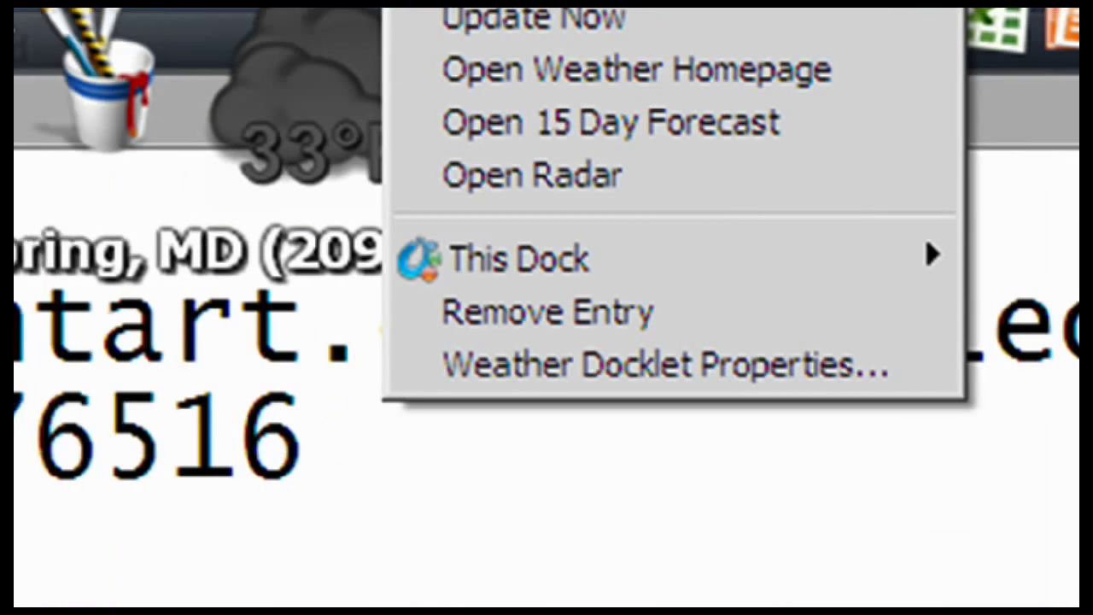
{"action": "left_click", "coordinate": [207, 12]}
{"action": "right_click", "coordinate": [208, 12]}
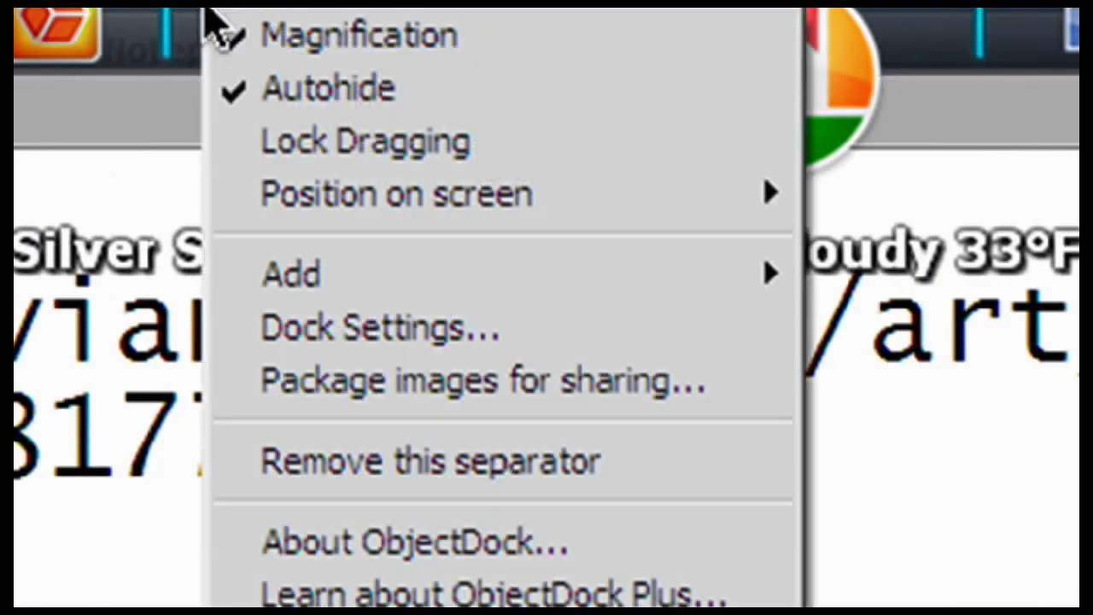
{"action": "mouse_move", "coordinate": [489, 289]}
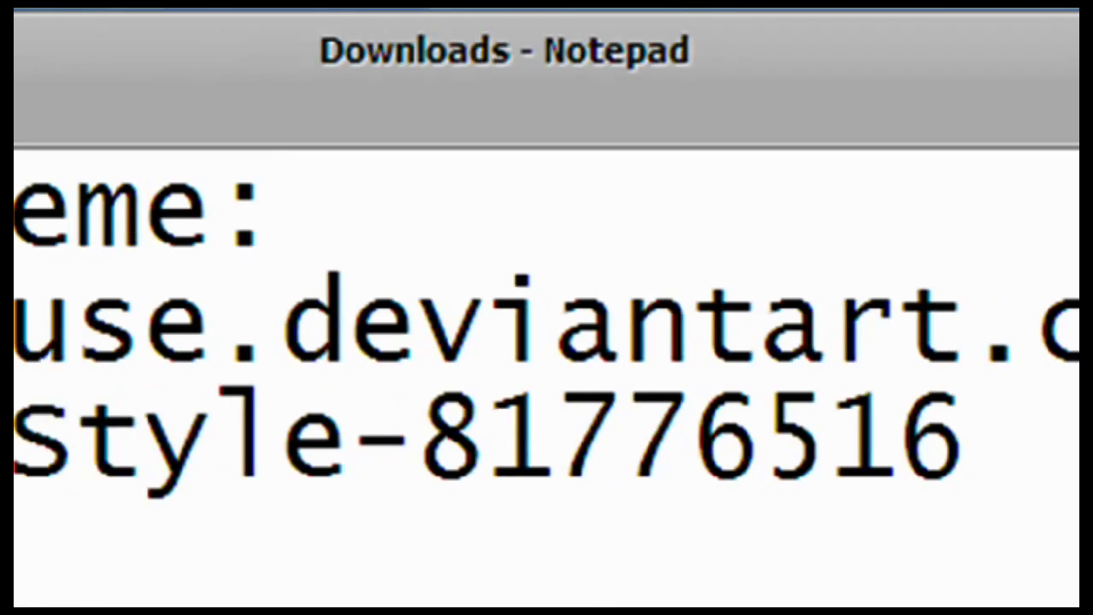
- View the dock's Start Menu again, dismiss it and close the Downloads note
{"action": "mouse_move", "coordinate": [244, 92]}
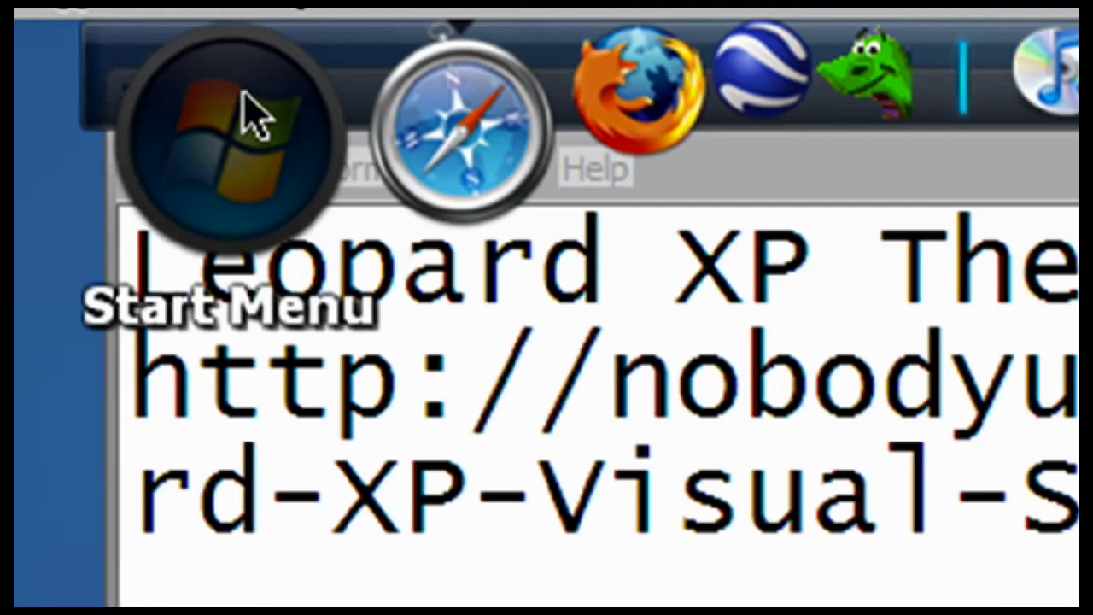
{"action": "left_click", "coordinate": [248, 111]}
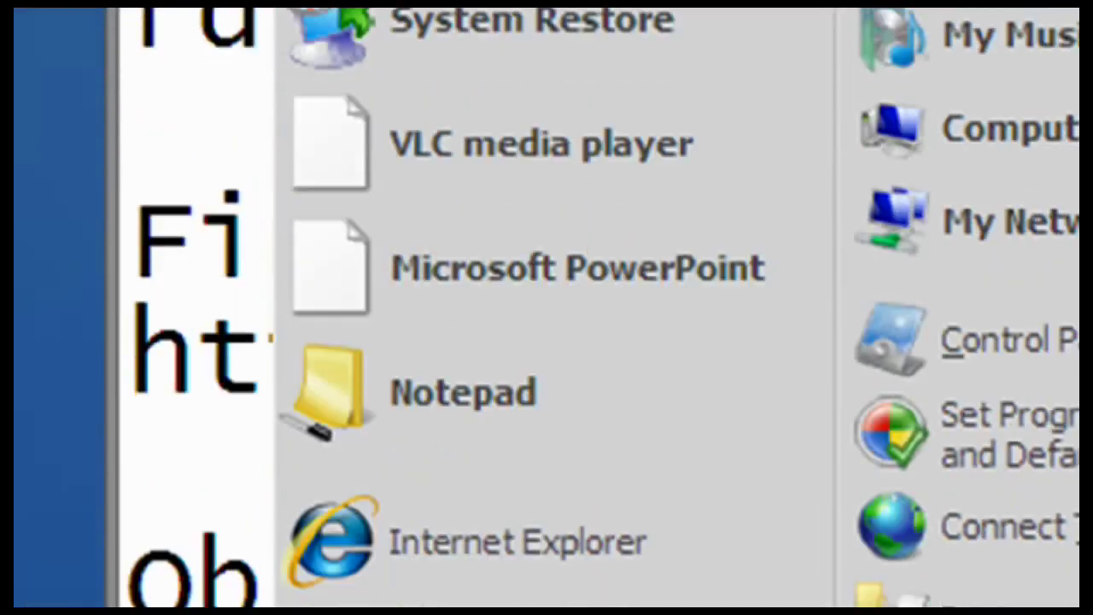
{"action": "left_click", "coordinate": [925, 546]}
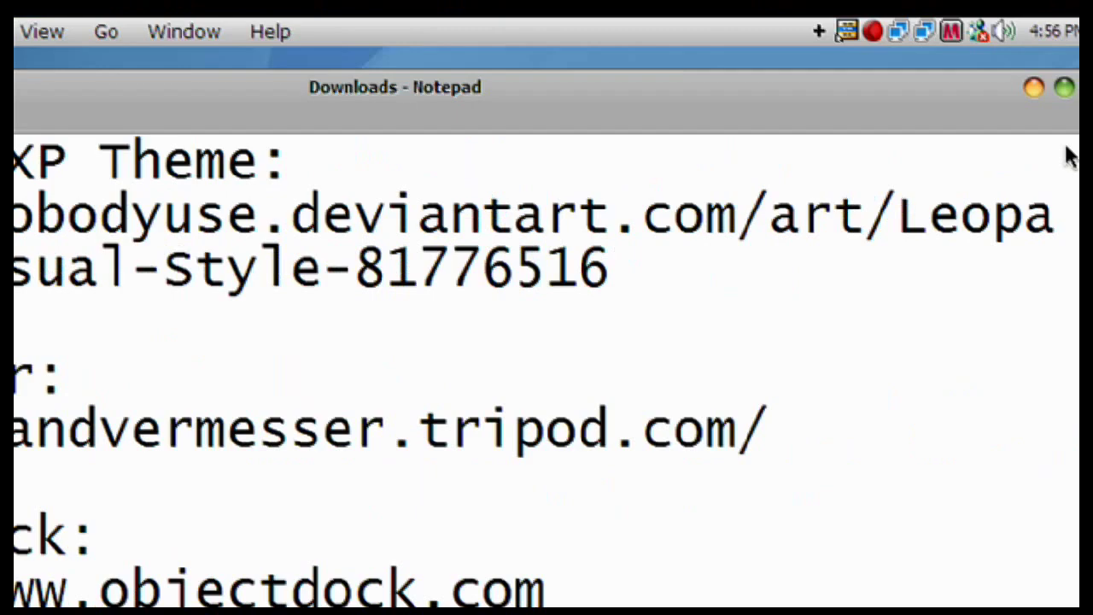
{"action": "left_click", "coordinate": [1092, 88]}
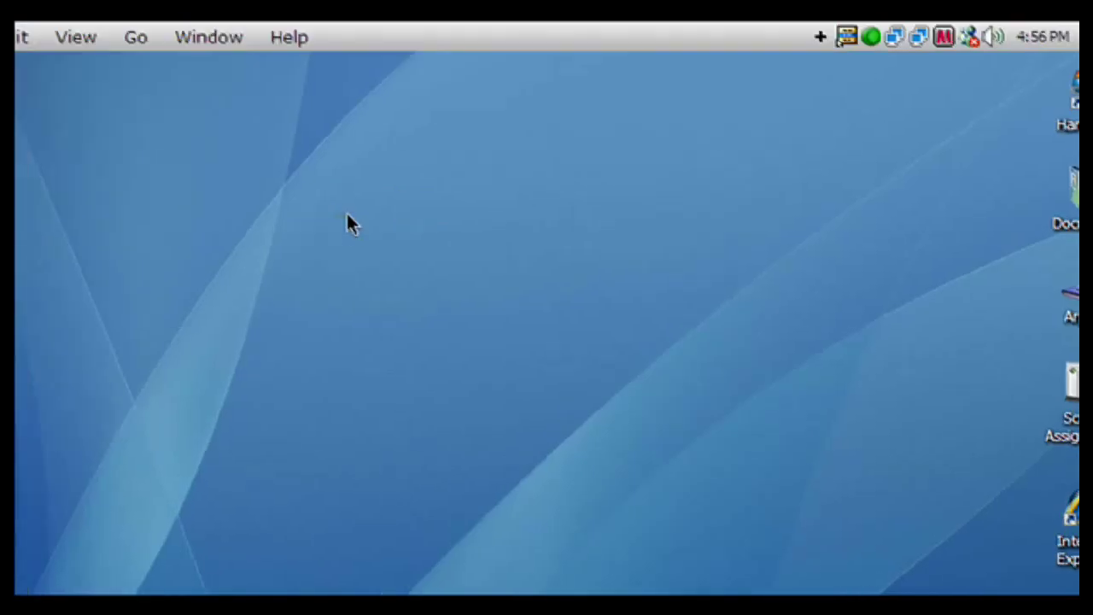
{"action": "left_click_drag", "start_coordinate": [165, 162], "coordinate": [395, 272]}
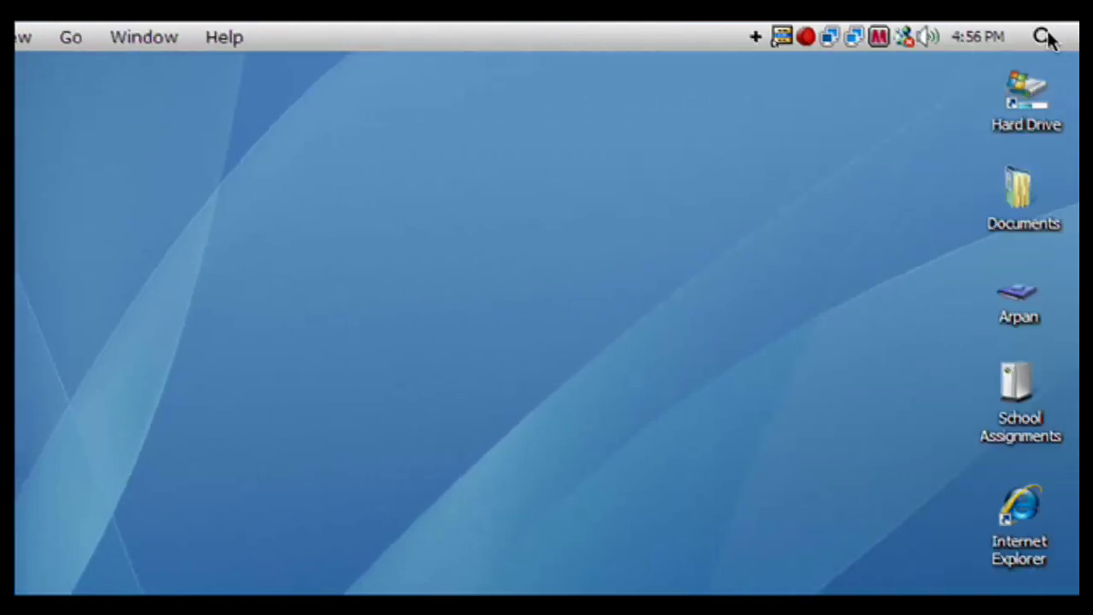
{"action": "mouse_move", "coordinate": [235, 30]}
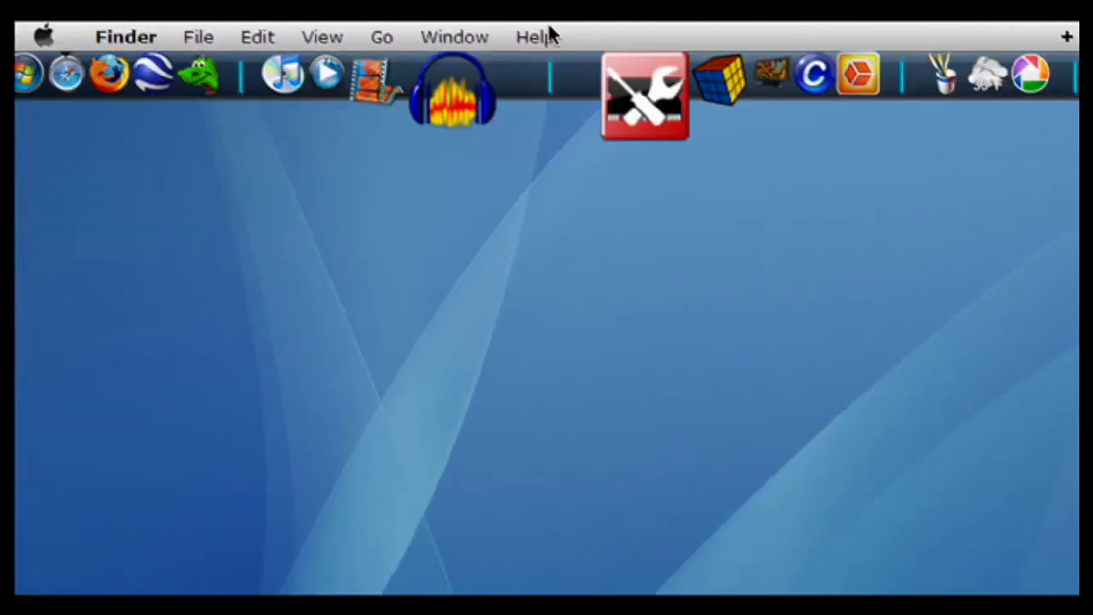